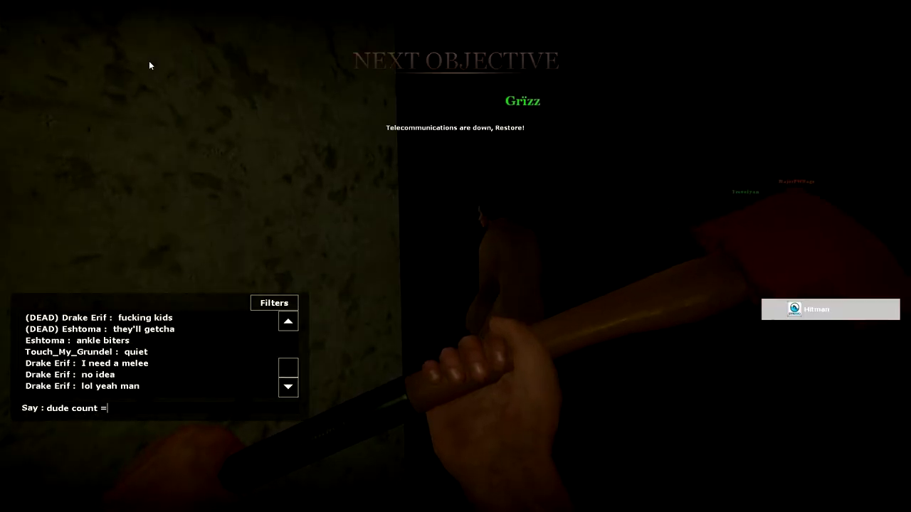
{"action": "key", "text": "Escape"}
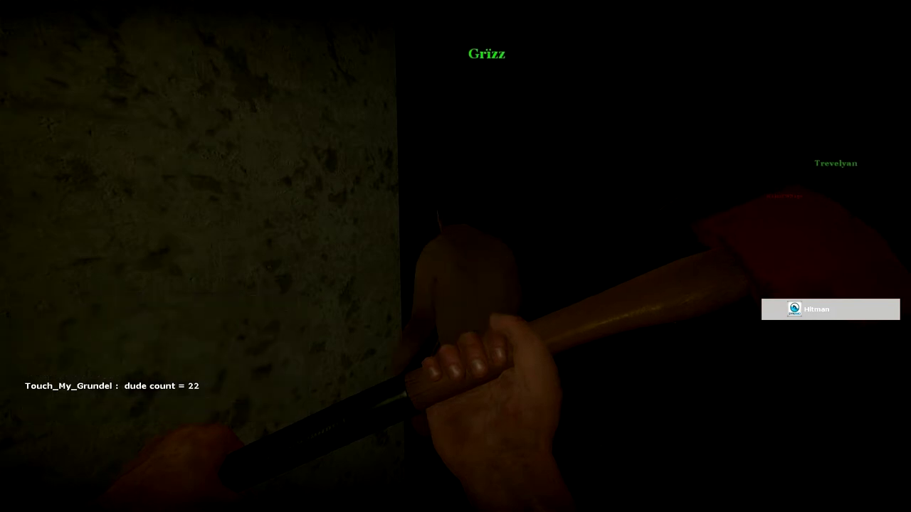
{"action": "key", "text": "w"}
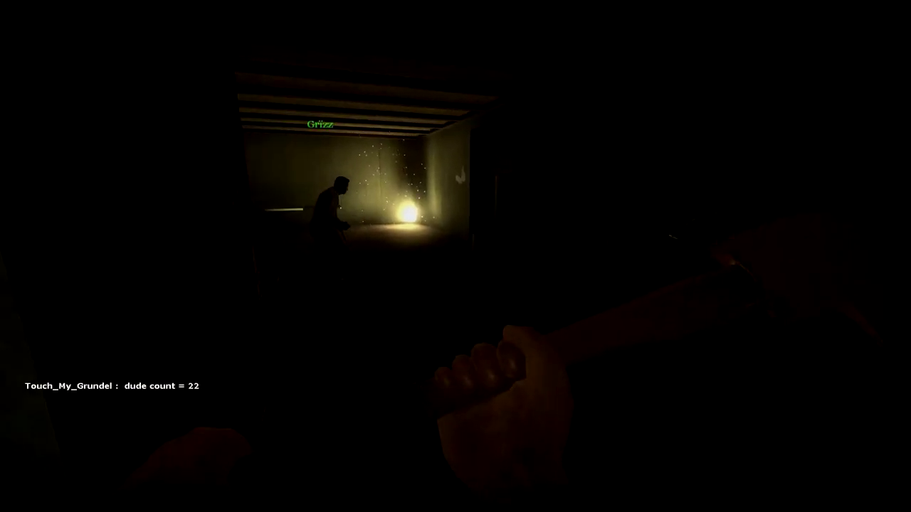
{"action": "key", "text": "w"}
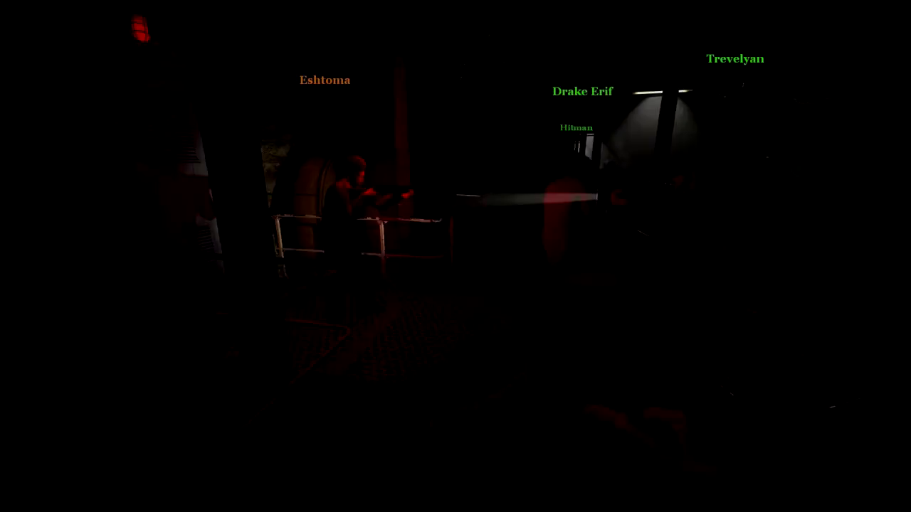
{"action": "key", "text": "w"}
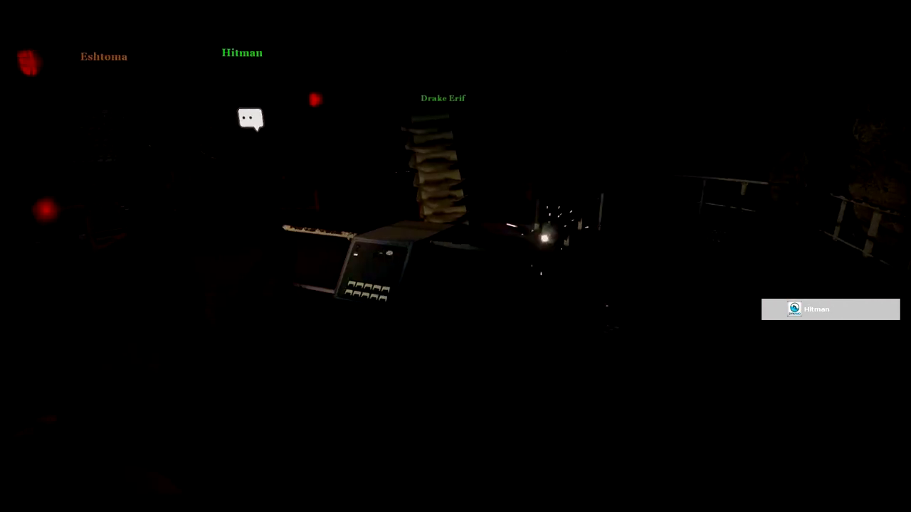
{"action": "key", "text": "w"}
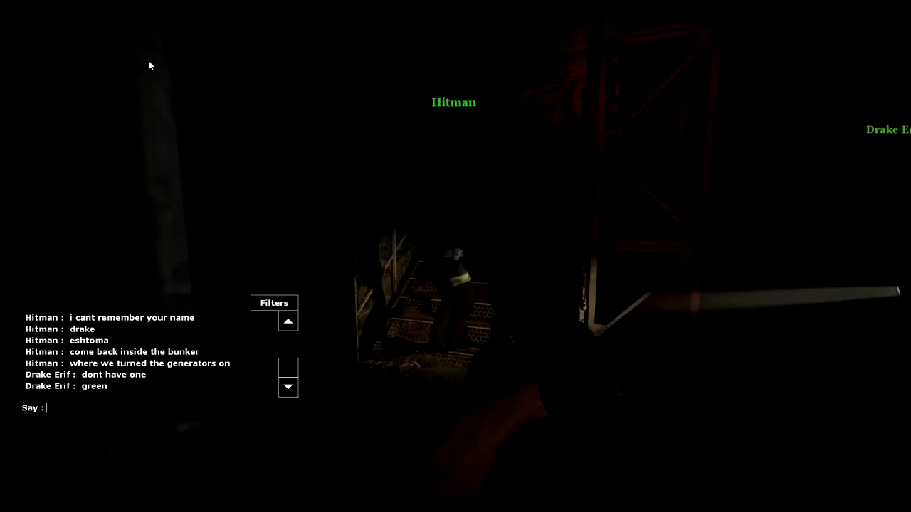
{"action": "type", "text": "rq"}
{"action": "key", "text": "Escape"}
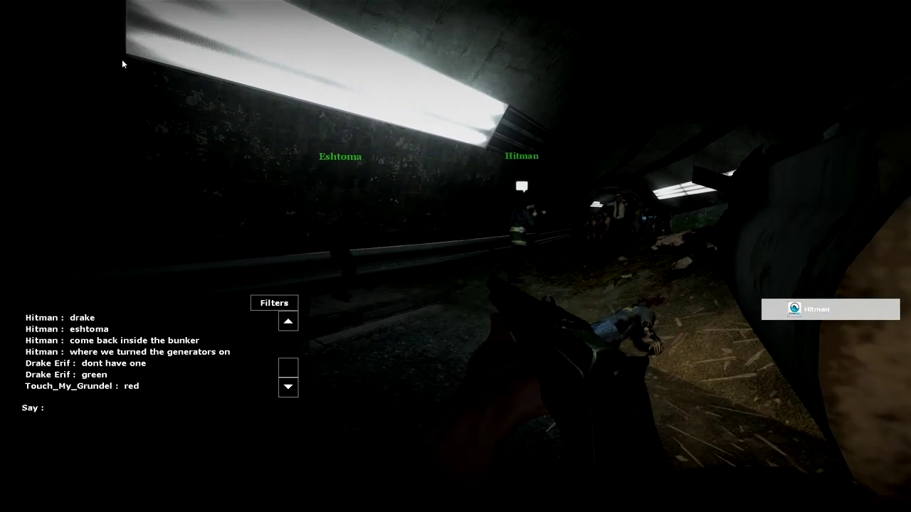
{"action": "type", "text": "your "}
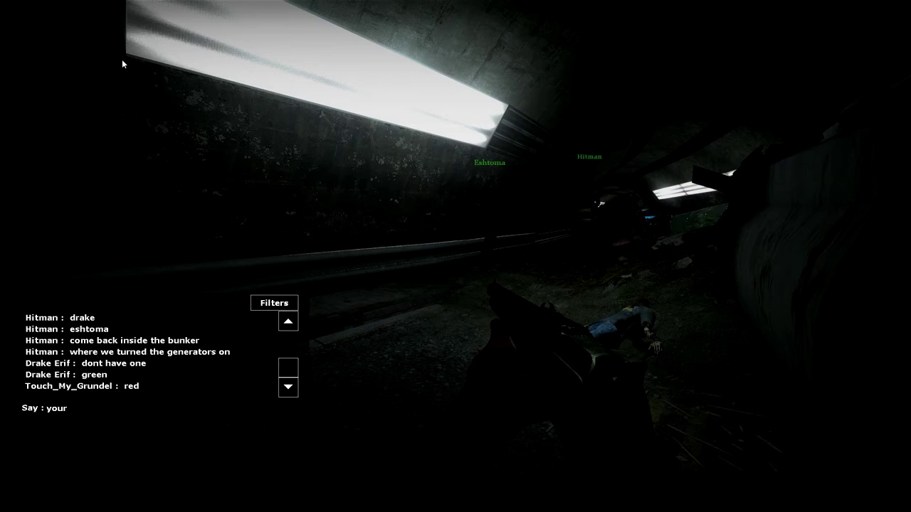
{"action": "type", "text": "kinda annoyi"}
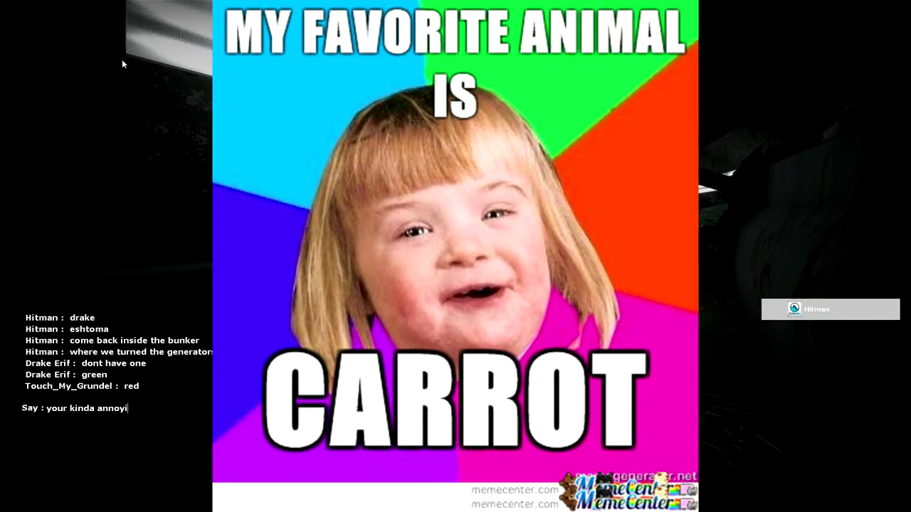
{"action": "type", "text": "ng"}
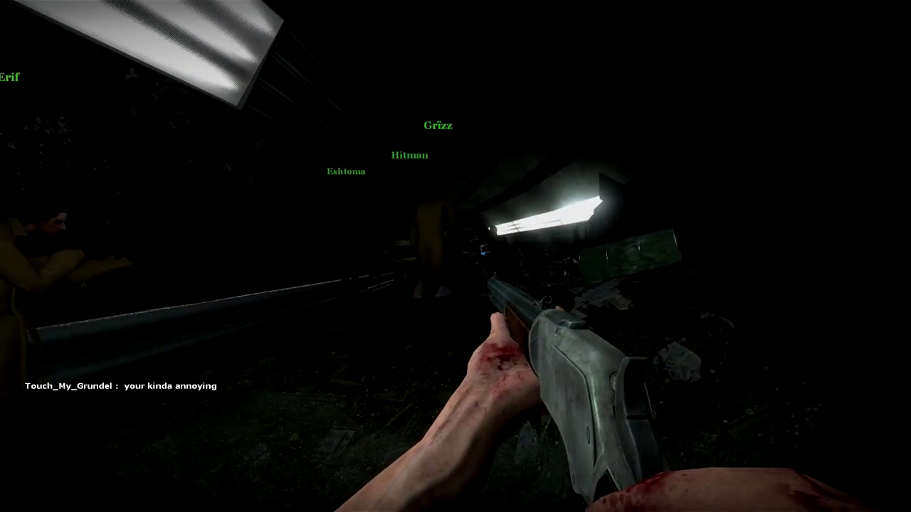
{"action": "type", "text": "1"}
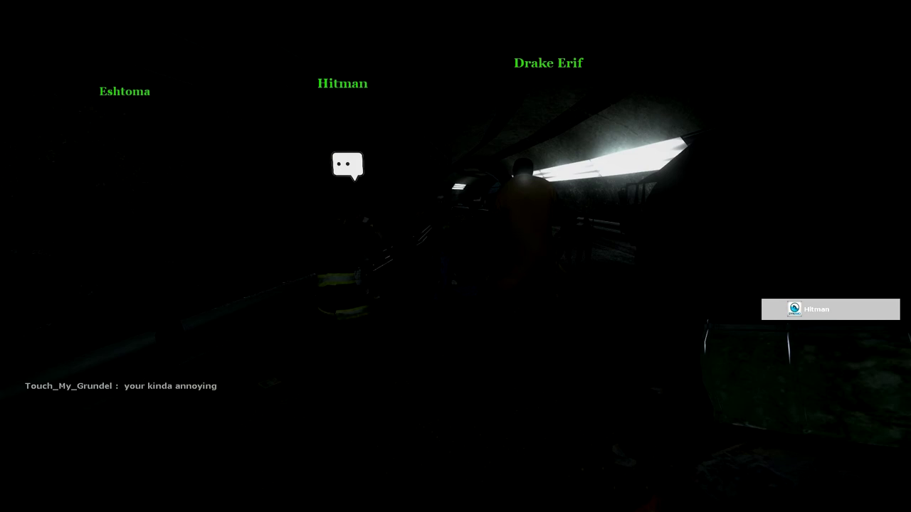
{"action": "key", "text": "y"}
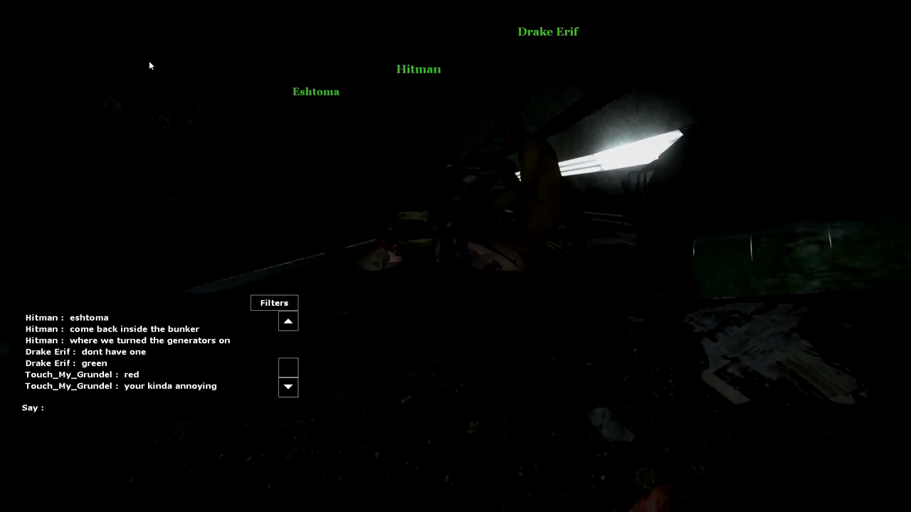
{"action": "type", "text": "s"}
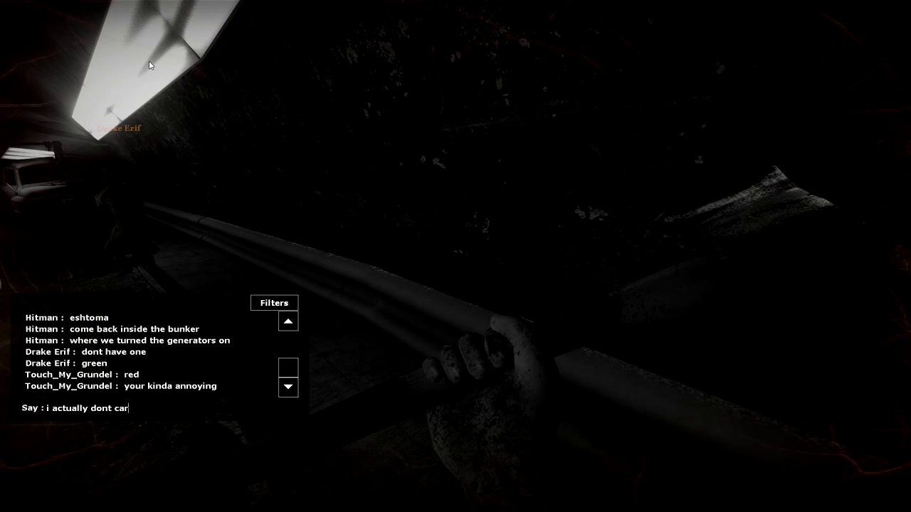
{"action": "type", "text": "e"}
{"action": "key", "text": "Return"}
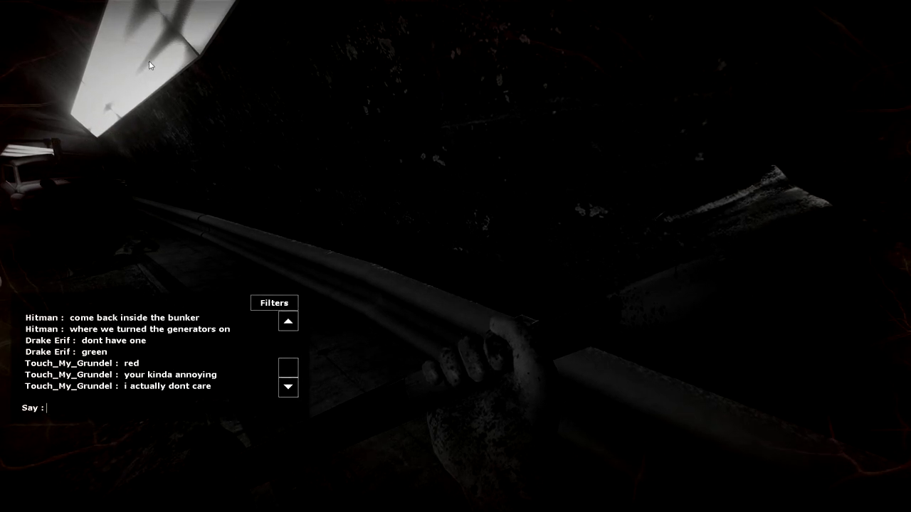
{"action": "type", "text": "your la"}
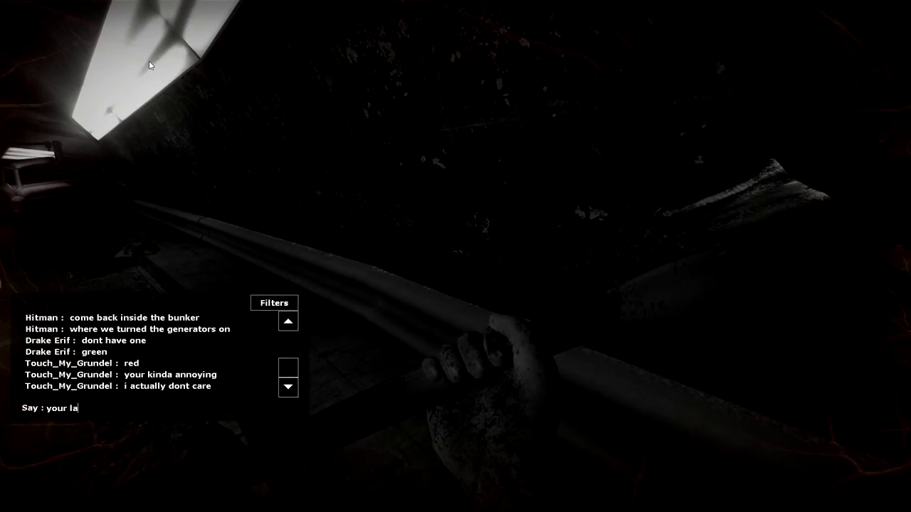
{"action": "type", "text": "ugh is li"}
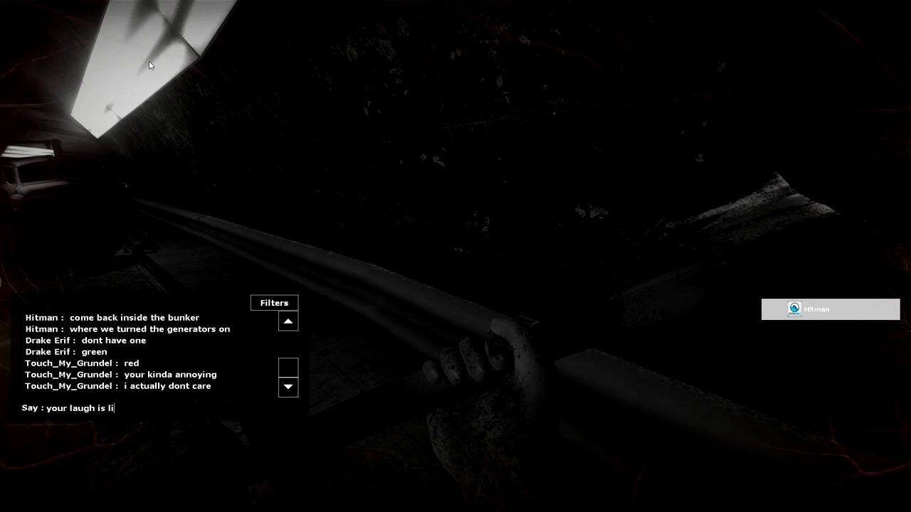
{"action": "type", "text": "ke a donkey with d"}
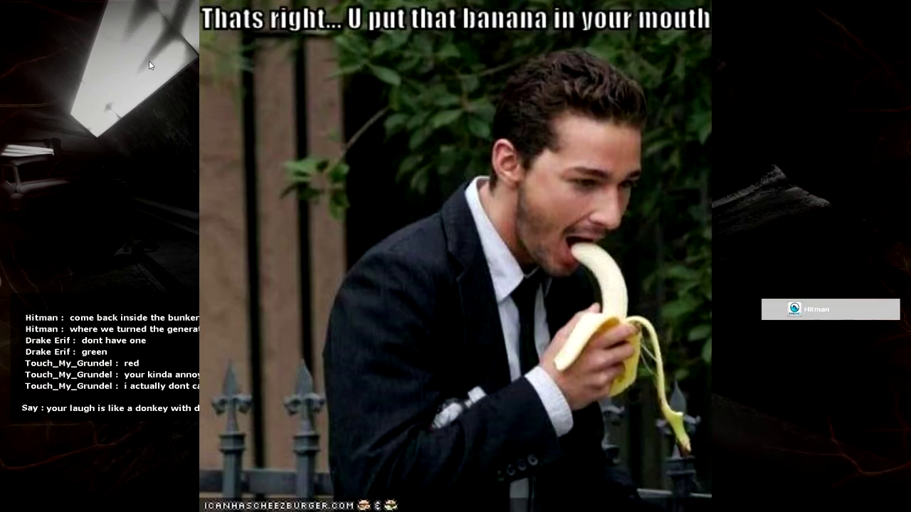
{"action": "type", "text": "n syndrome"}
{"action": "key", "text": "Return"}
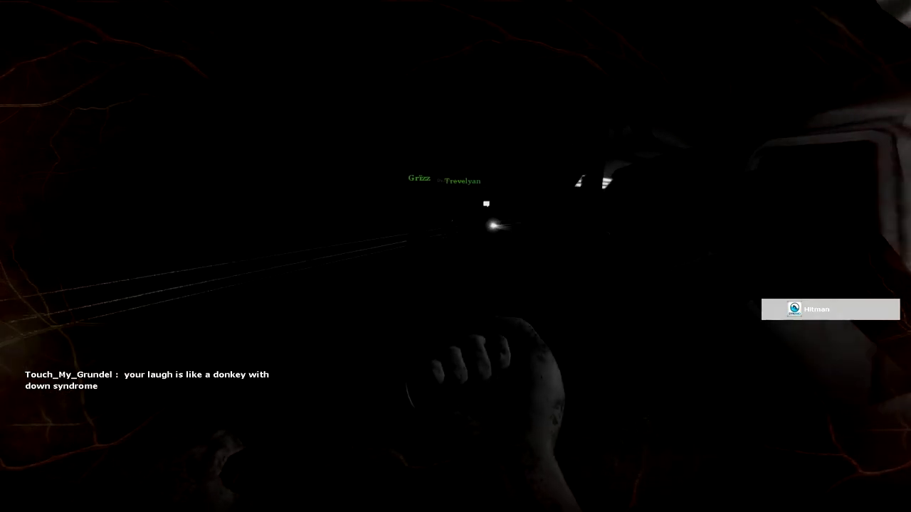
{"action": "type", "text": "yw"}
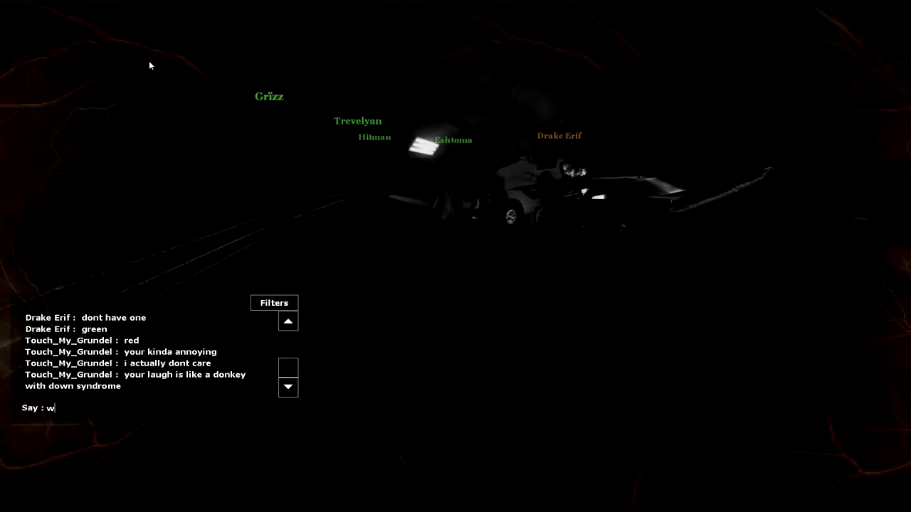
{"action": "type", "text": "w"}
{"action": "key", "text": "BackSpace"}
{"action": "key", "text": "BackSpace"}
{"action": "type", "text": "you"}
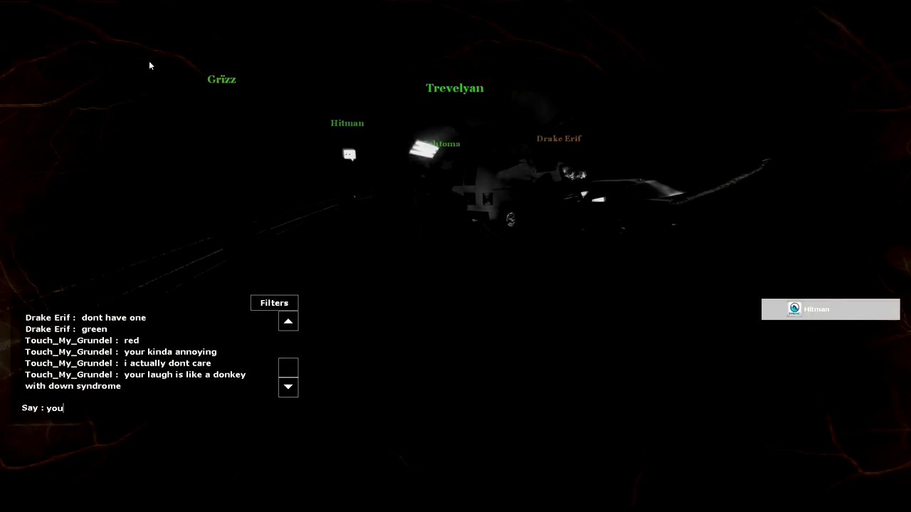
{"action": "type", "text": "r just a lonely h"}
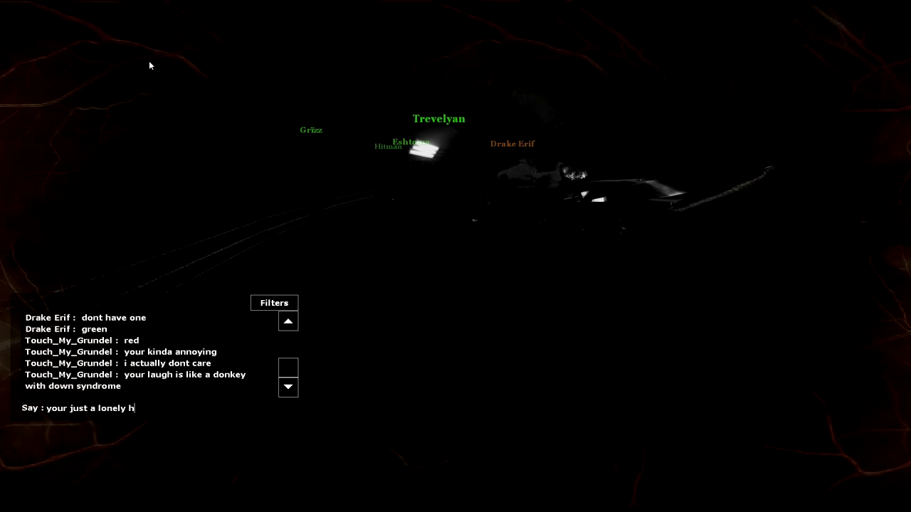
{"action": "type", "text": "uman"}
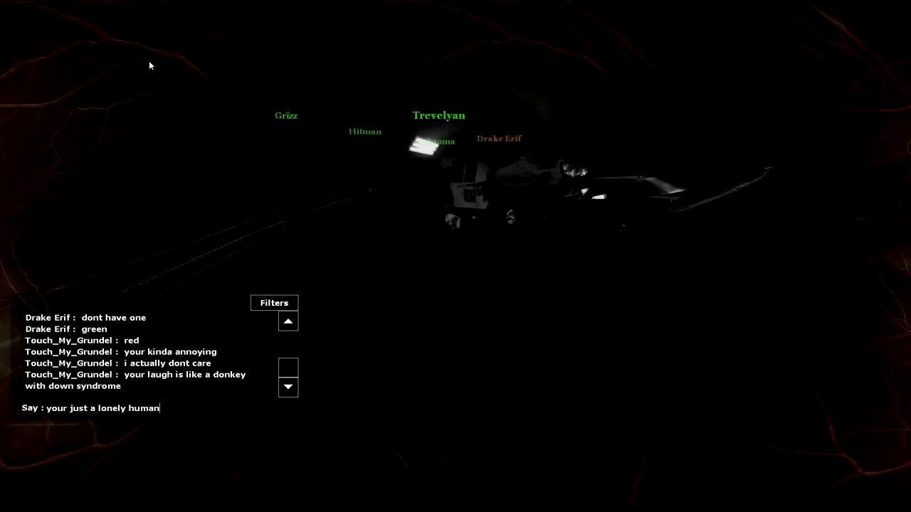
{"action": "type", "text": " being"}
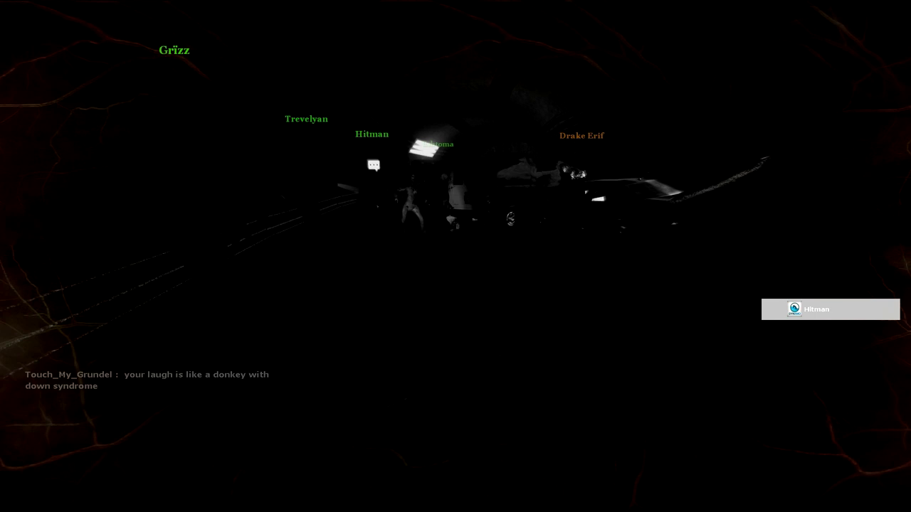
{"action": "type", "text": "yww"}
{"action": "key", "text": "BackSpace"}
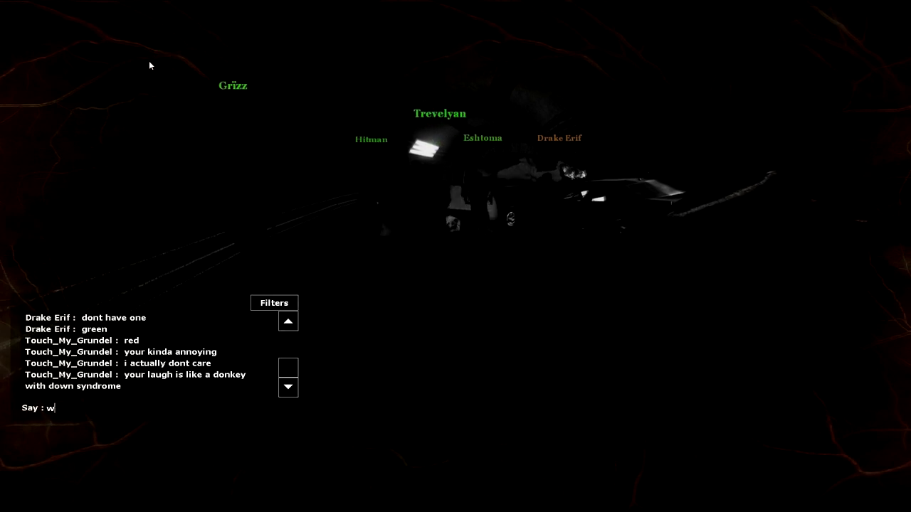